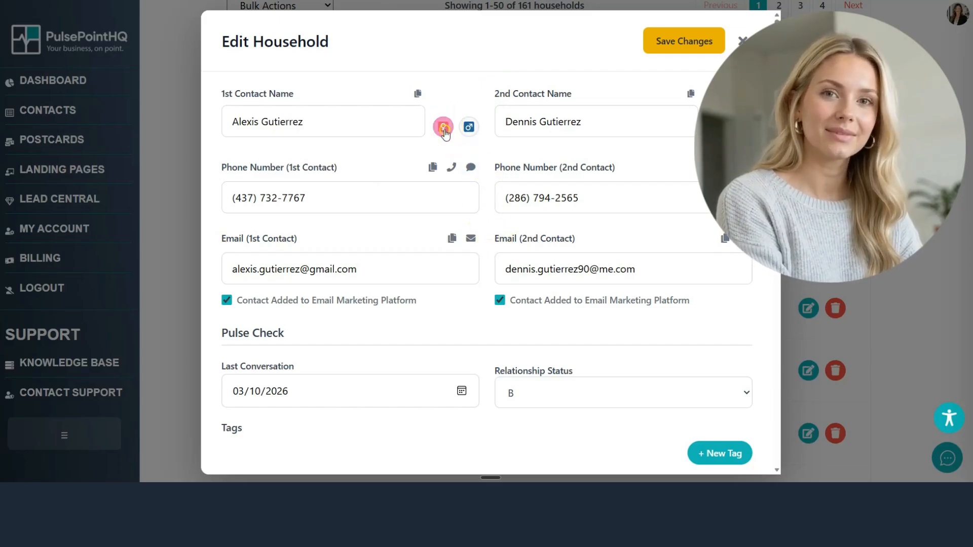
- Scroll the Edit Household form past Mailing Address and Important Dates to the empty Notes section
{"action": "left_click", "coordinate": [469, 127]}
{"action": "left_click", "coordinate": [669, 130]}
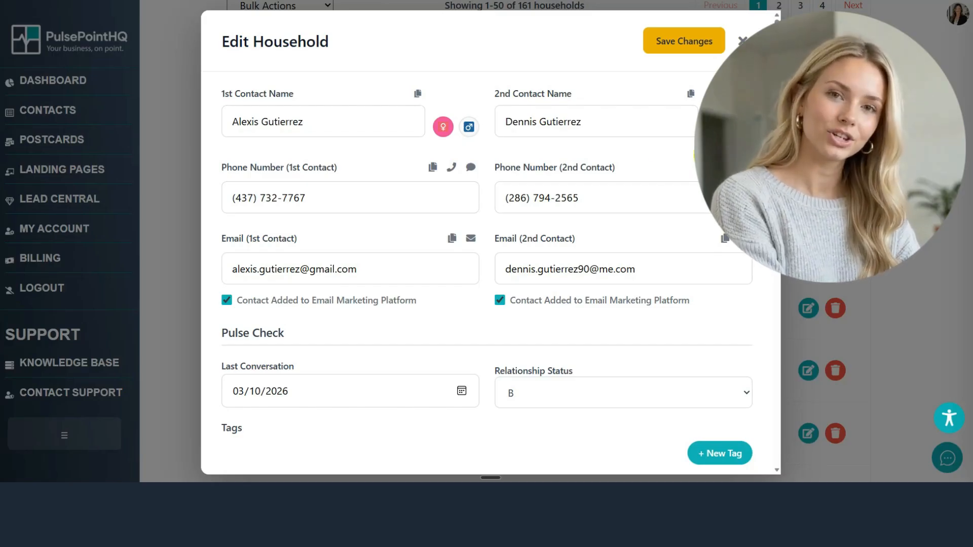
{"action": "scroll", "coordinate": [395, 228], "scroll_direction": "down", "scroll_amount": 7}
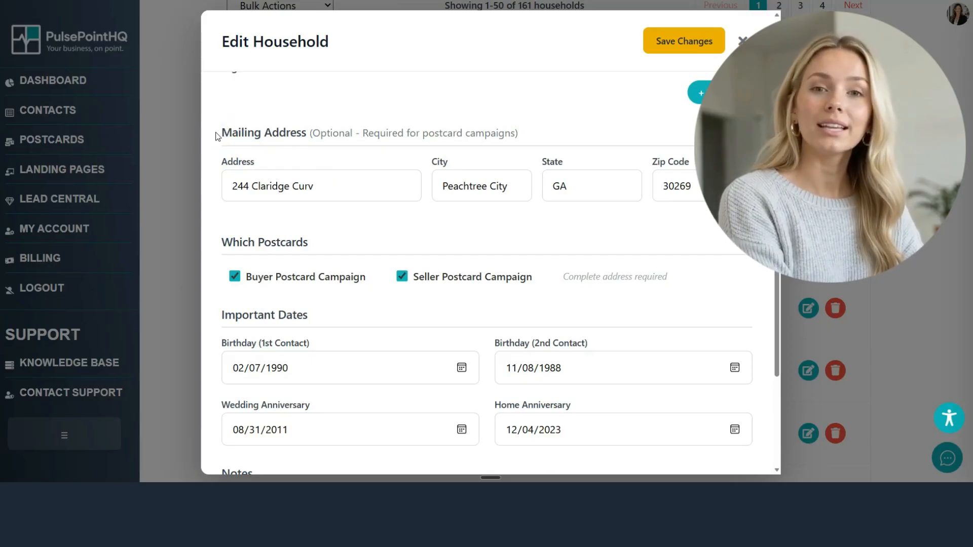
{"action": "scroll", "coordinate": [263, 155], "scroll_direction": "down", "scroll_amount": 4}
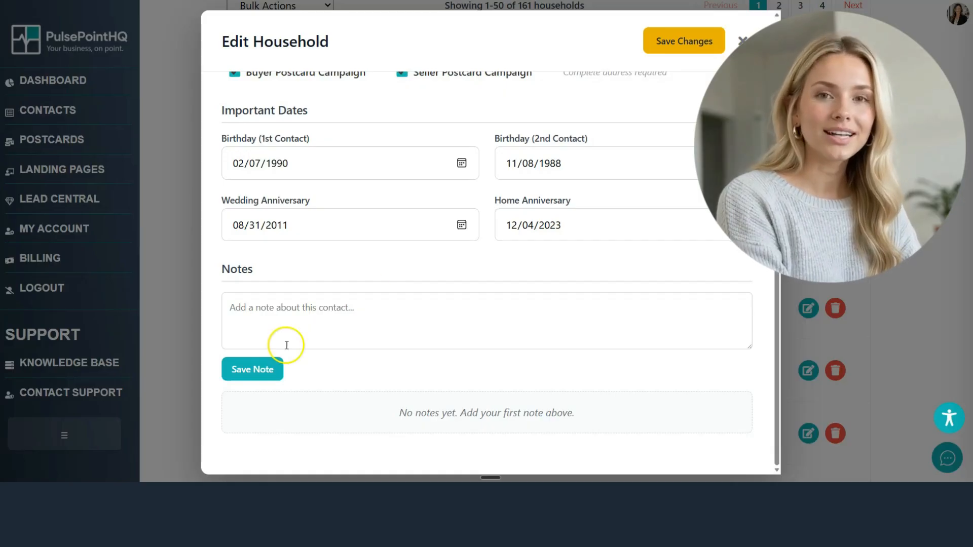
- Paste the blank FAMILY, OCCUPATION, RECREATION, DREAMS, PRIOR TRANSACTIONS template into a new note and save it
{"action": "left_click", "coordinate": [289, 311]}
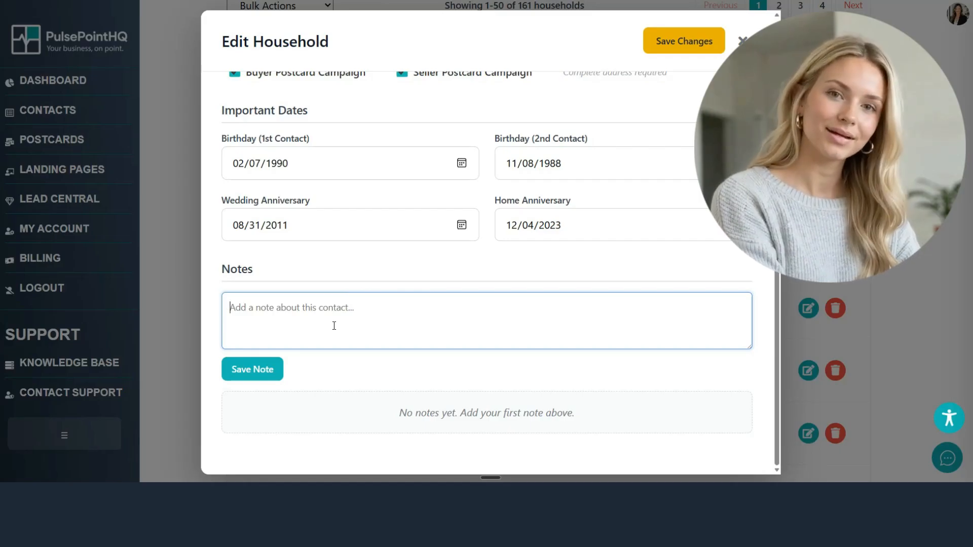
{"action": "key", "text": "ctrl+v"}
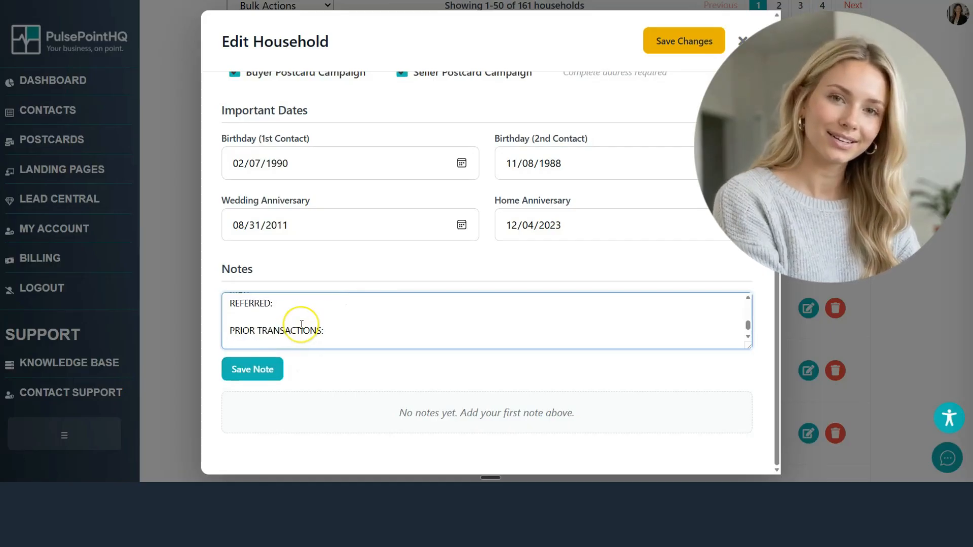
{"action": "scroll", "coordinate": [301, 325], "scroll_direction": "up", "scroll_amount": 3}
{"action": "scroll", "coordinate": [301, 325], "scroll_direction": "down", "scroll_amount": 3}
{"action": "left_click", "coordinate": [253, 369]}
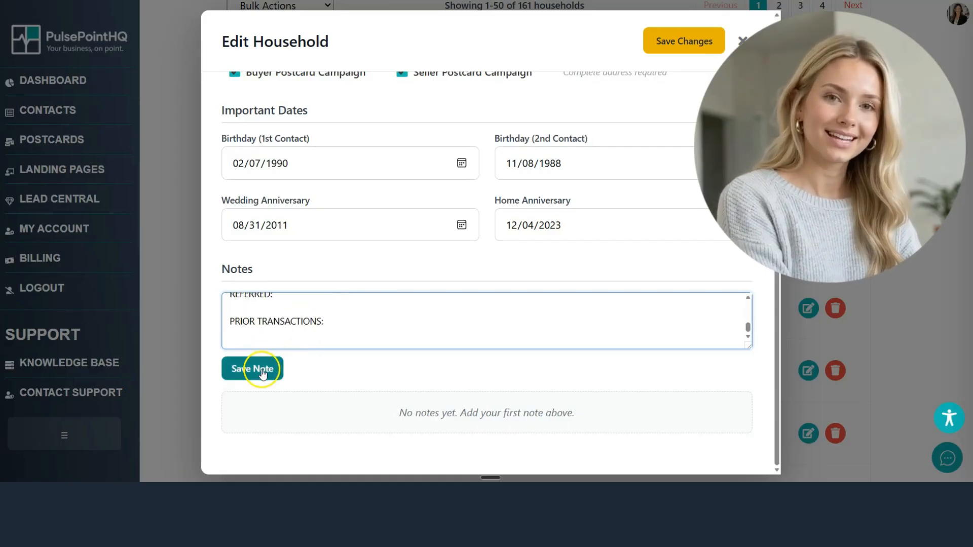
{"action": "scroll", "coordinate": [410, 344], "scroll_direction": "down", "scroll_amount": 3}
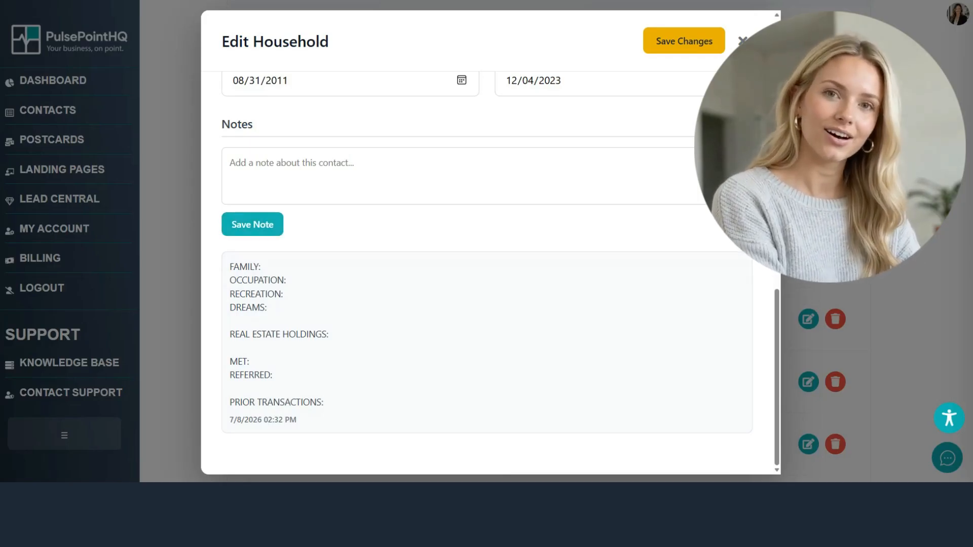
- Pin the saved template note so it moves to the top under Pinned Notes
{"action": "mouse_move", "coordinate": [623, 424]}
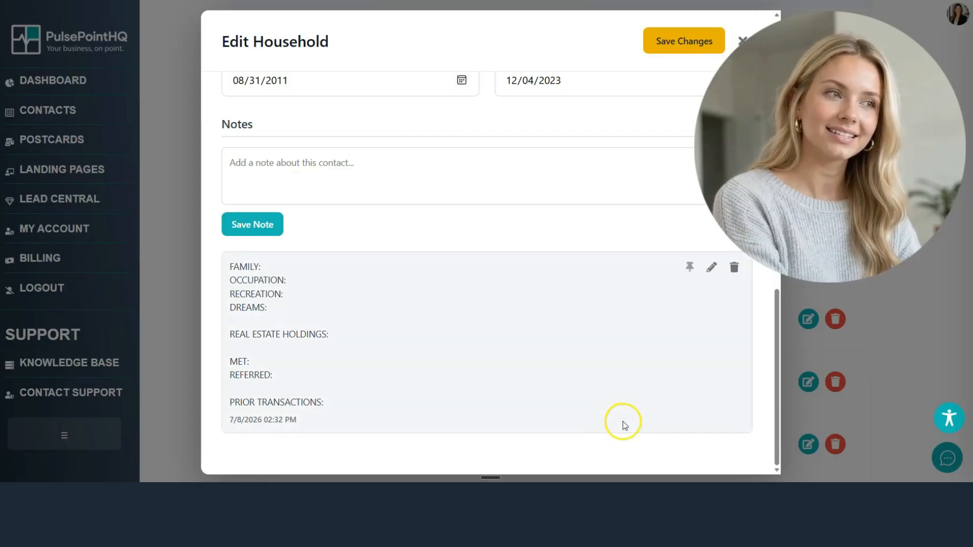
{"action": "left_click", "coordinate": [689, 268]}
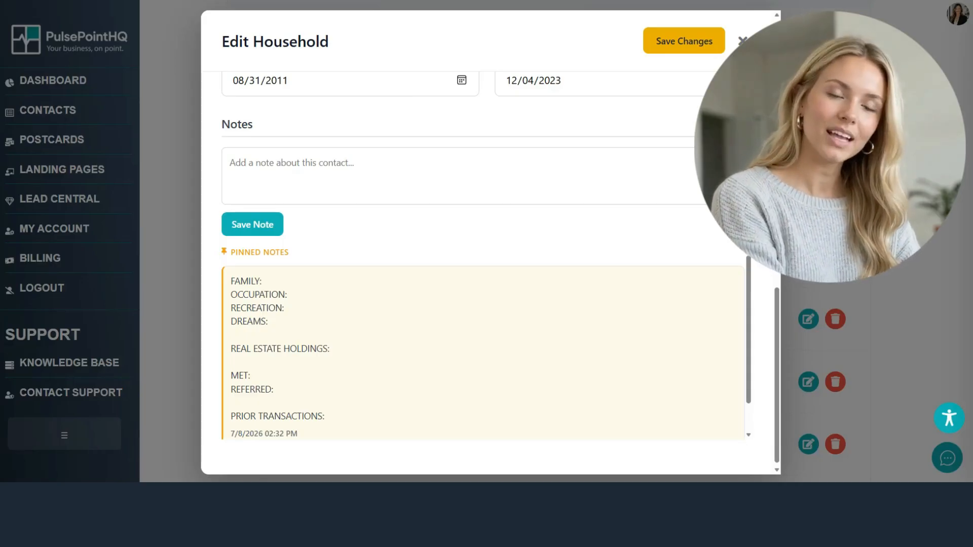
{"action": "scroll", "coordinate": [638, 200], "scroll_direction": "down", "scroll_amount": 1}
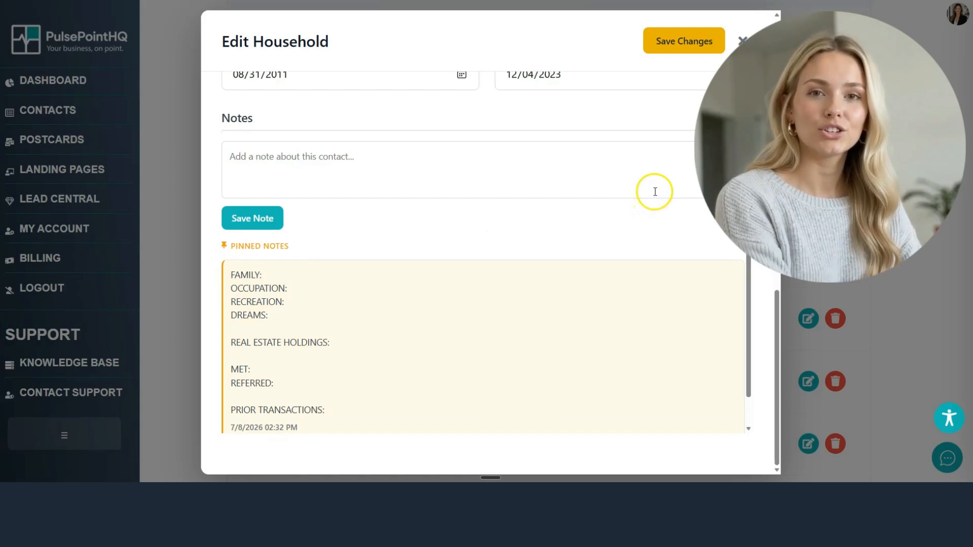
{"action": "scroll", "coordinate": [712, 322], "scroll_direction": "down", "scroll_amount": 1}
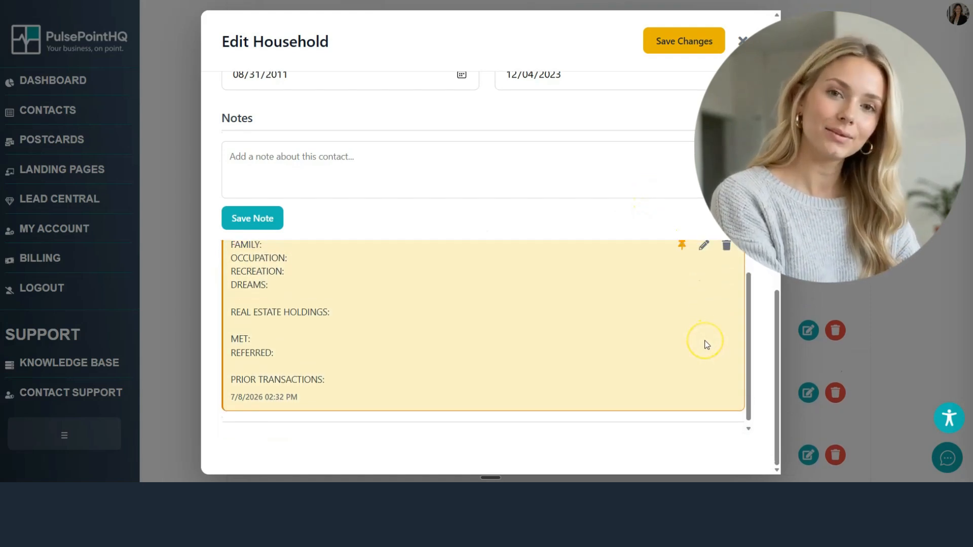
{"action": "scroll", "coordinate": [706, 342], "scroll_direction": "up", "scroll_amount": 1}
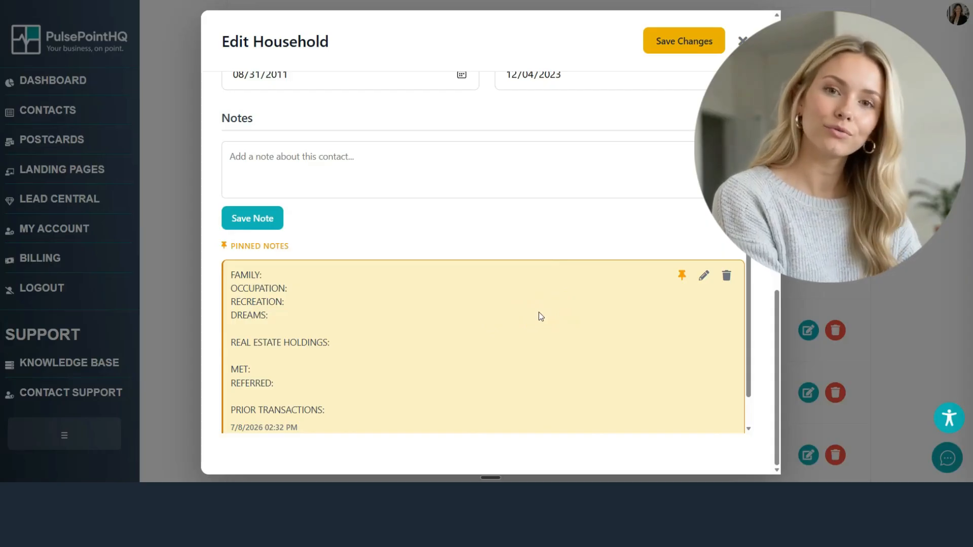
- Replace the pinned note's text with the completed household details, including the $475,000 prior purchase
{"action": "left_click", "coordinate": [702, 277]}
{"action": "left_click", "coordinate": [299, 321]}
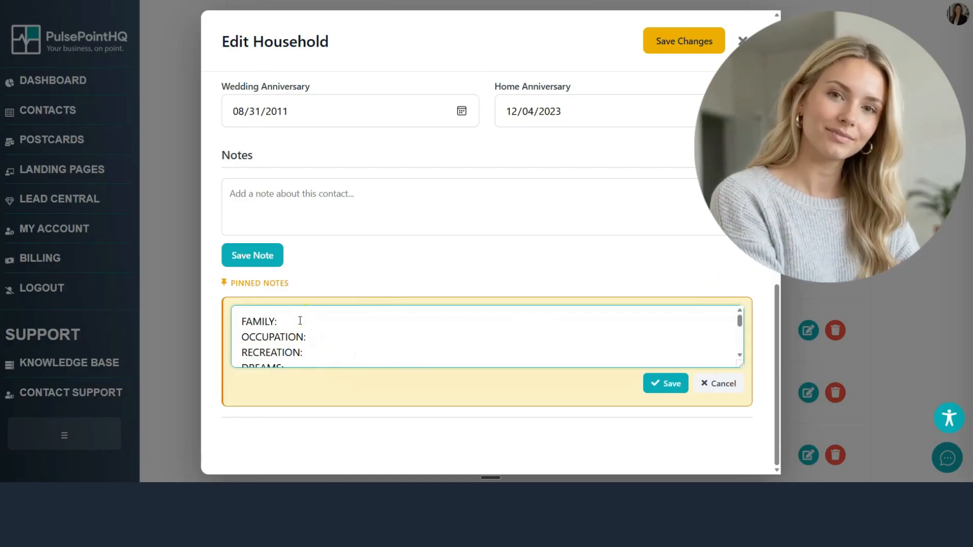
{"action": "type", "text": "add or update"}
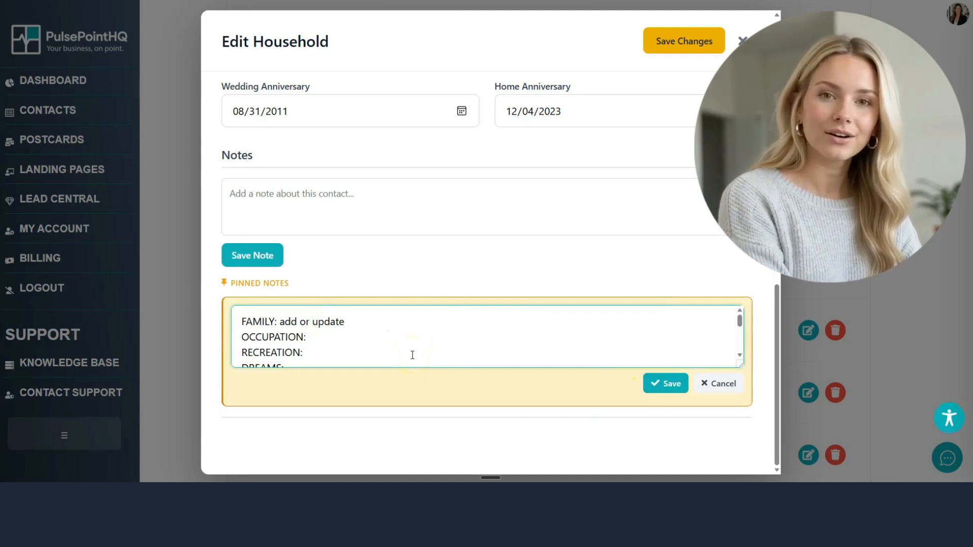
{"action": "key", "text": "ctrl+a"}
{"action": "key", "text": "BackSpace"}
{"action": "key", "text": "ctrl+v"}
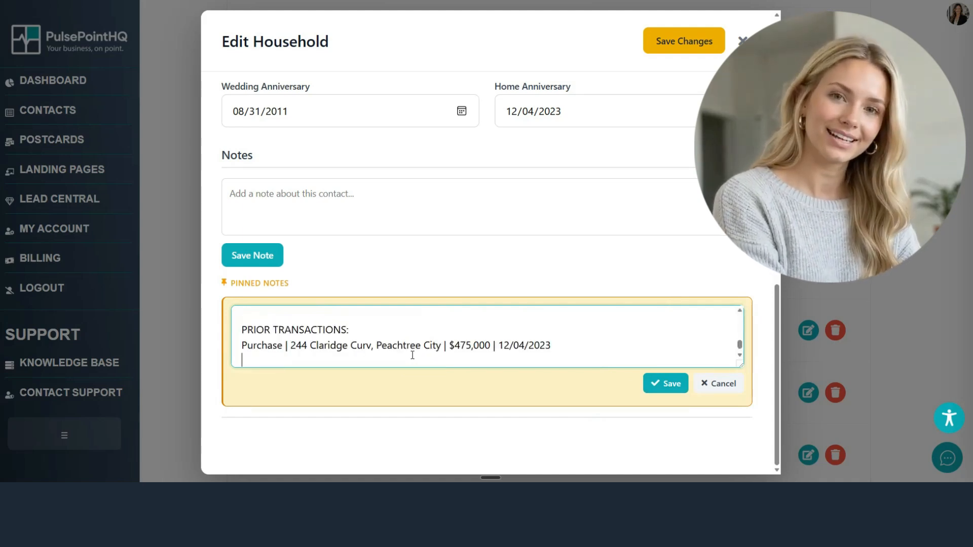
{"action": "left_click", "coordinate": [656, 382]}
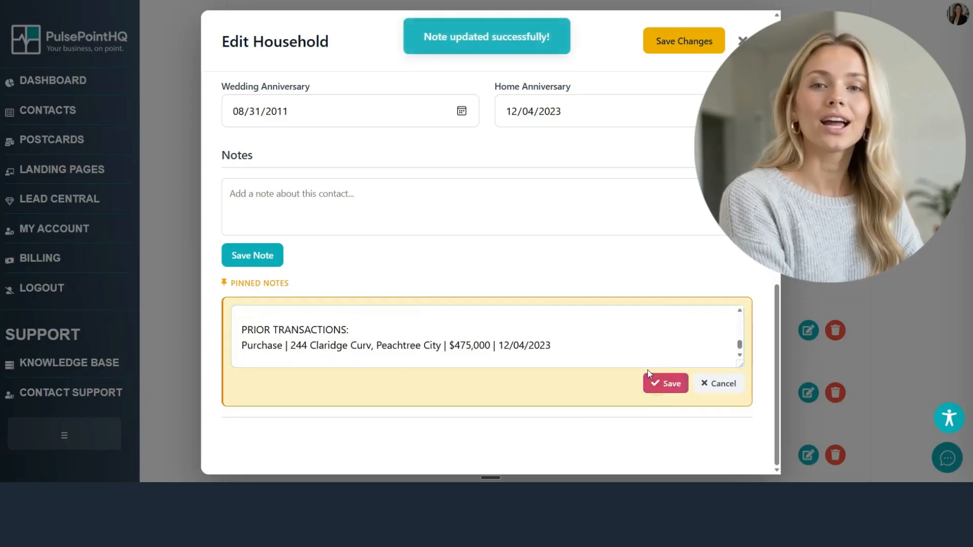
- Save a second note logging the customer service call about the Summer Bash invitation and Italy vacation
{"action": "scroll", "coordinate": [618, 395], "scroll_direction": "down", "scroll_amount": 1}
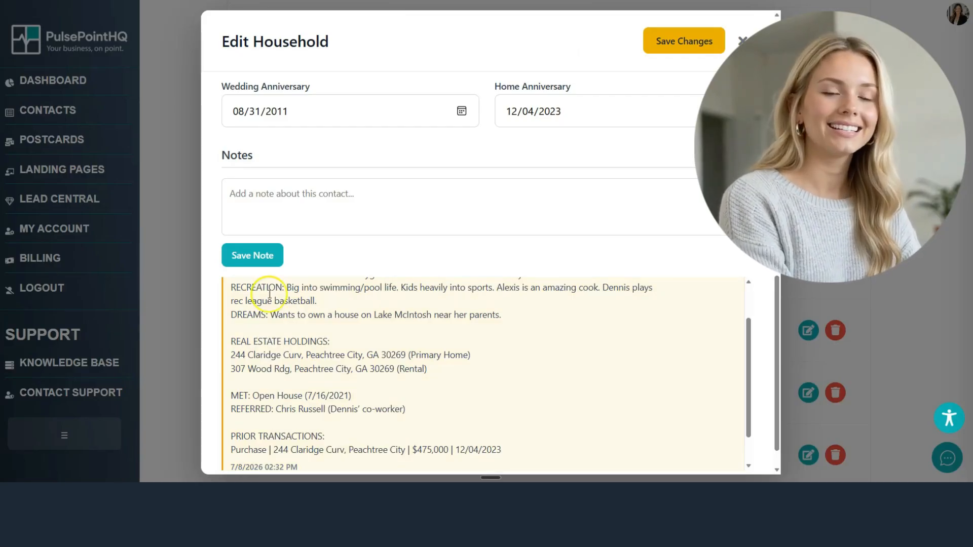
{"action": "left_click", "coordinate": [332, 196]}
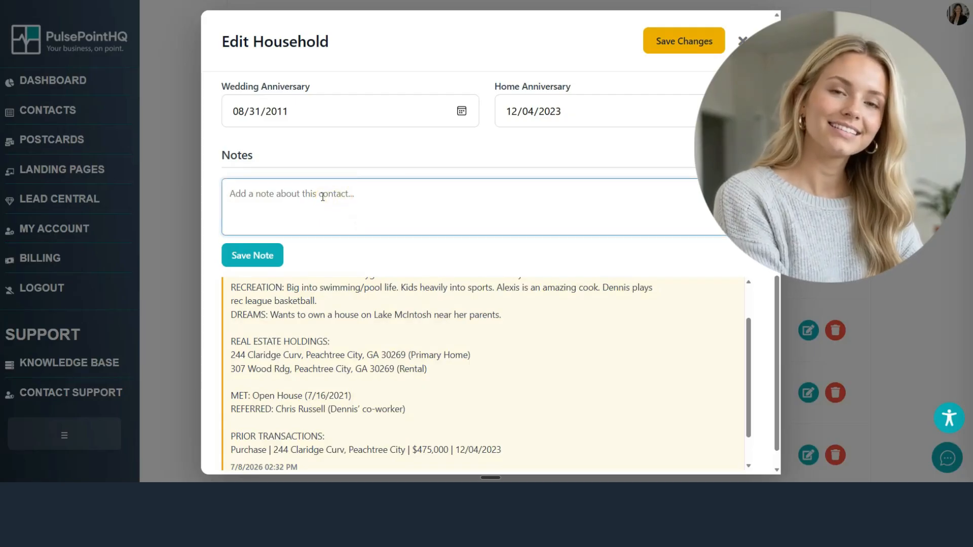
{"action": "type", "text": "Customer Service Call: Invited to Summer Bash (Client Appreciation Event). Alexis said they will be out of town then; they're going to Italy on vacation. Ask her about their trip next conversation."}
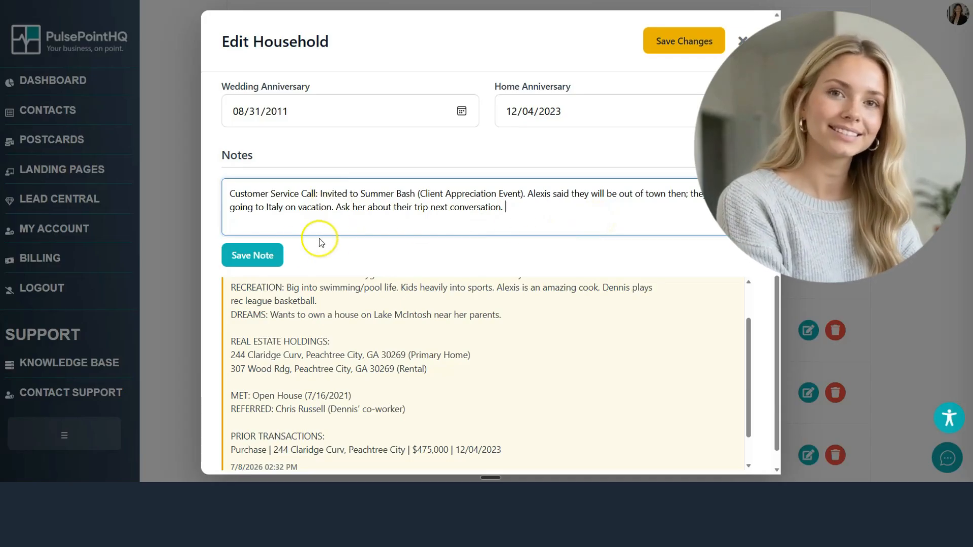
{"action": "left_click", "coordinate": [271, 255]}
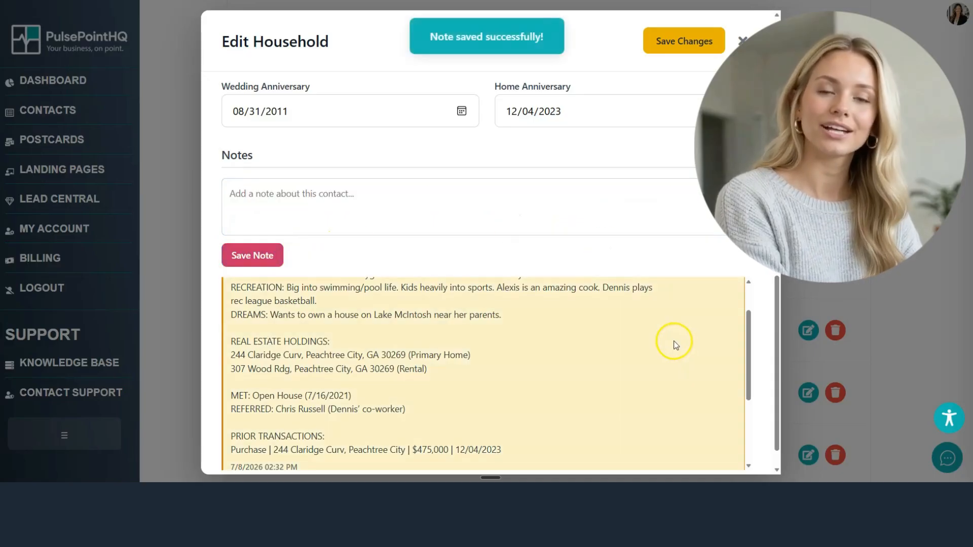
{"action": "scroll", "coordinate": [676, 345], "scroll_direction": "down", "scroll_amount": 5}
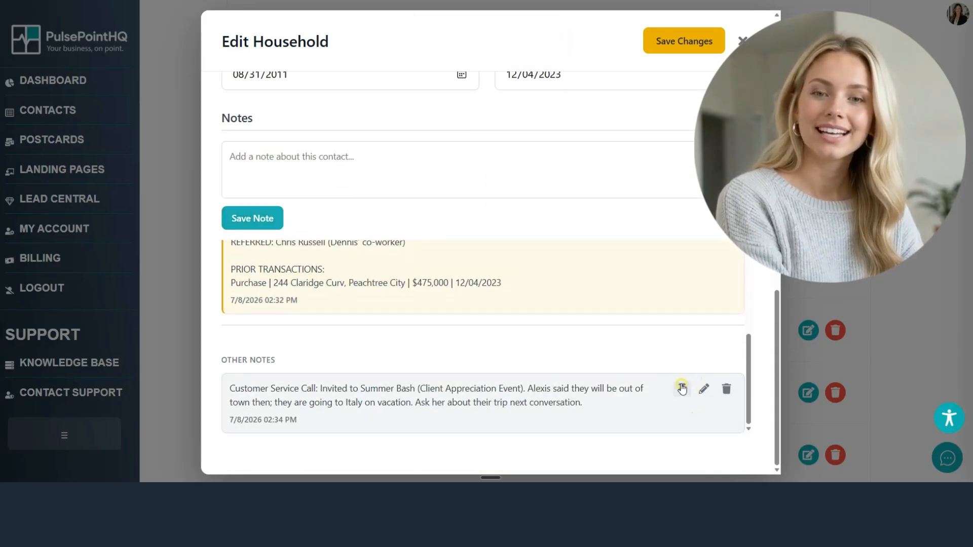
{"action": "left_click", "coordinate": [682, 388]}
{"action": "scroll", "coordinate": [647, 373], "scroll_direction": "up", "scroll_amount": 5}
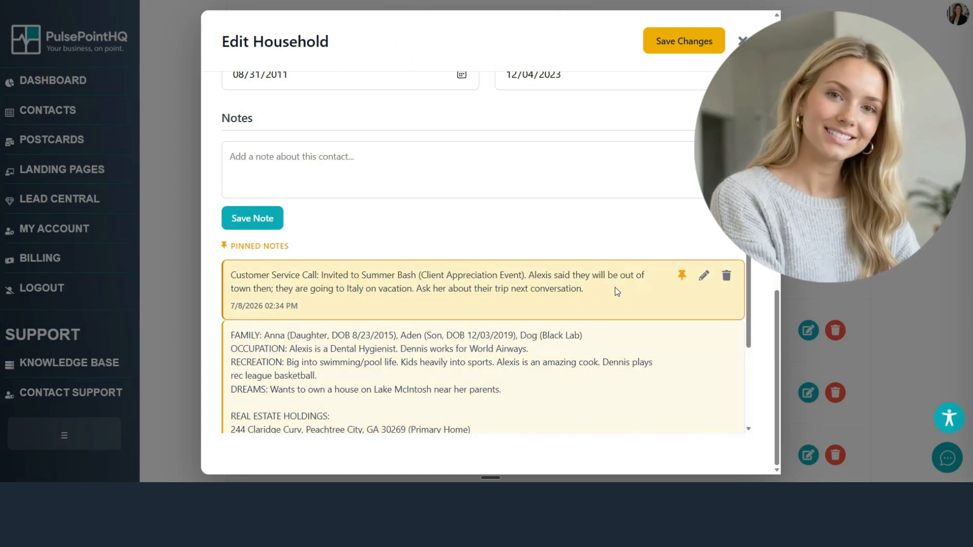
{"action": "left_click", "coordinate": [600, 351]}
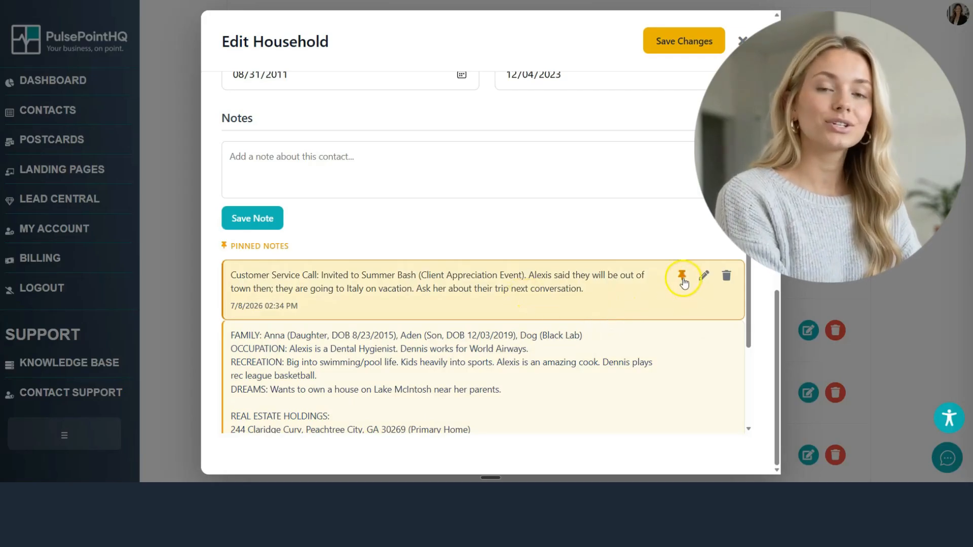
{"action": "left_click", "coordinate": [682, 277]}
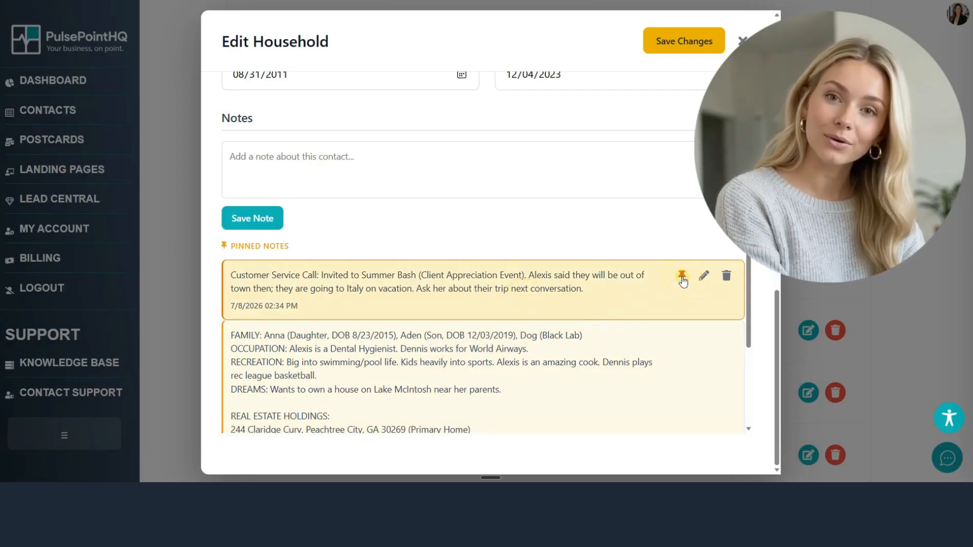
{"action": "scroll", "coordinate": [376, 333], "scroll_direction": "down", "scroll_amount": 2}
{"action": "scroll", "coordinate": [376, 333], "scroll_direction": "down", "scroll_amount": 1}
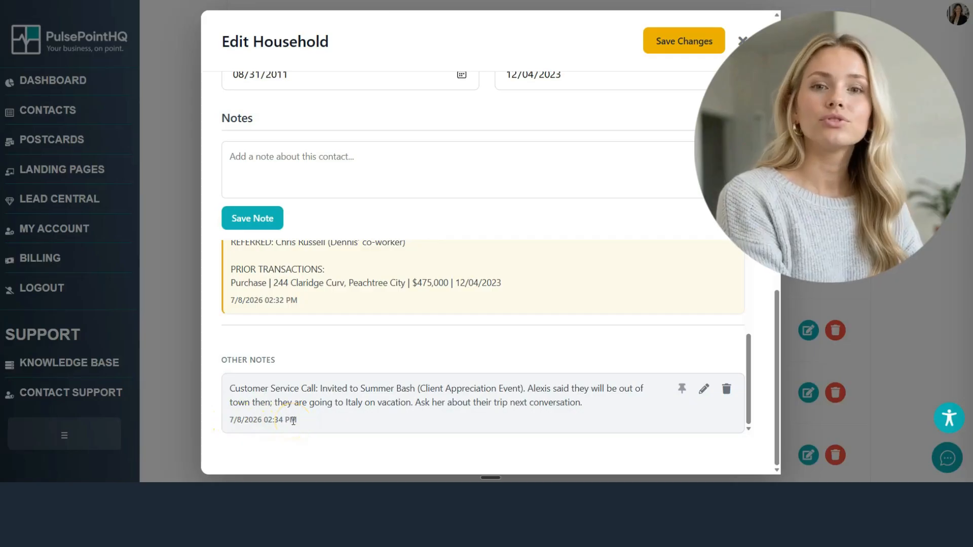
- Delete the customer service call note, confirming with OK, then review the remaining pinned note's timestamp
{"action": "left_click", "coordinate": [726, 390]}
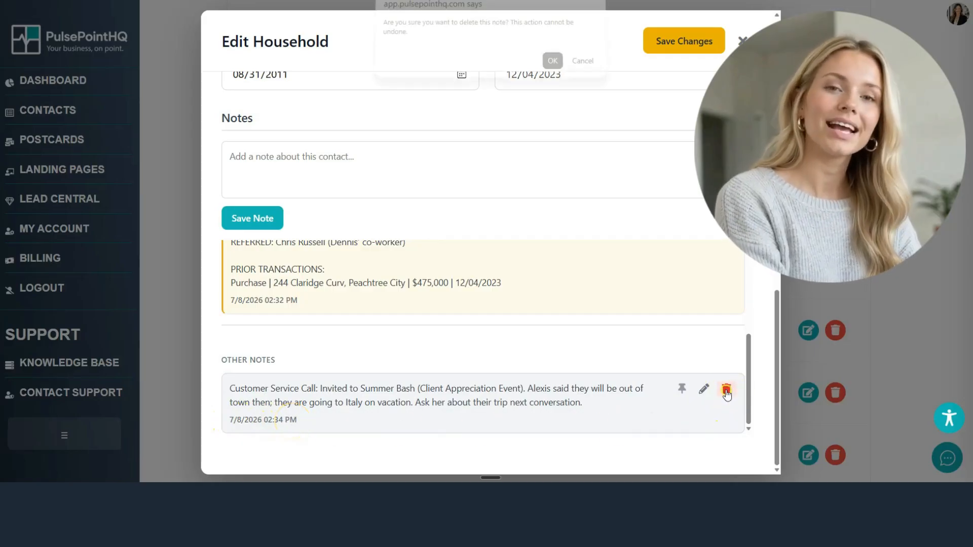
{"action": "left_click", "coordinate": [552, 68]}
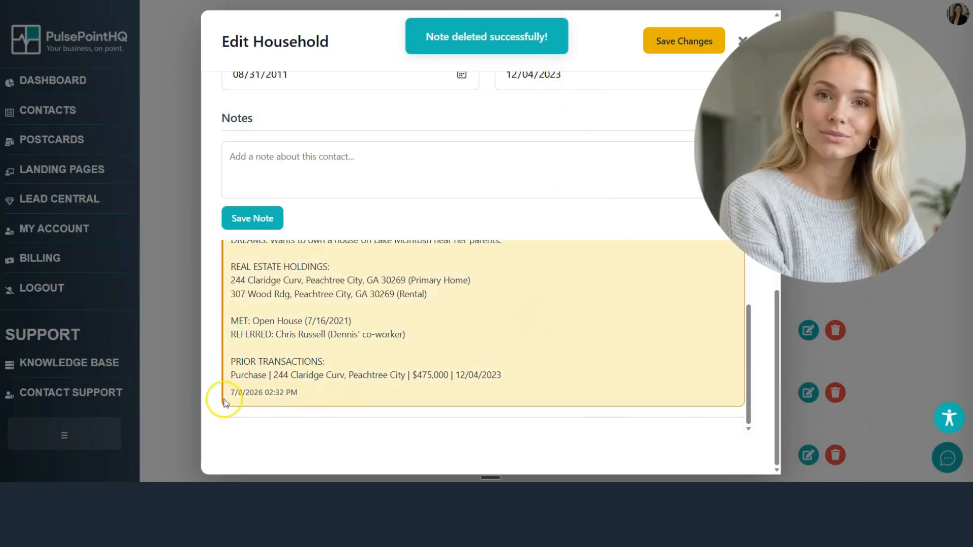
{"action": "left_click_drag", "start_coordinate": [229, 393], "coordinate": [316, 394]}
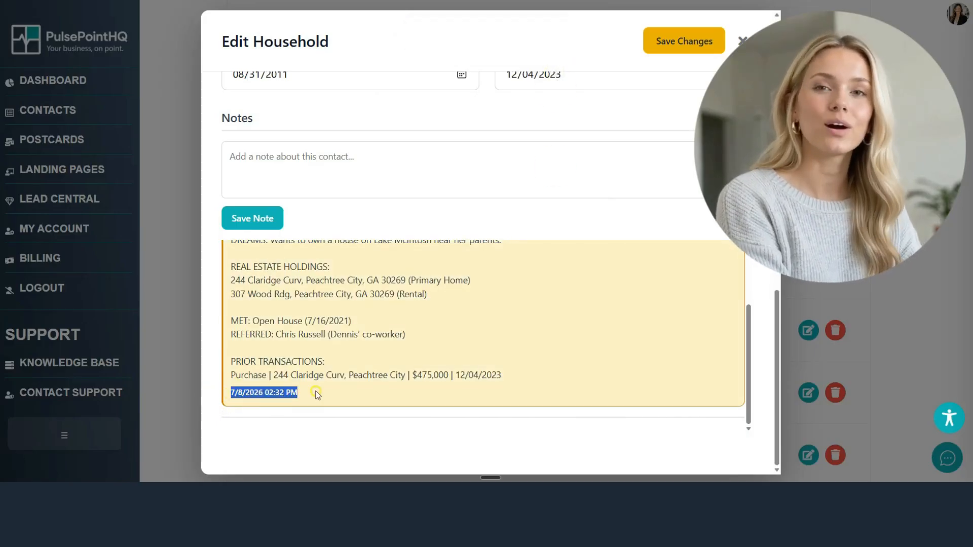
{"action": "left_click", "coordinate": [292, 440]}
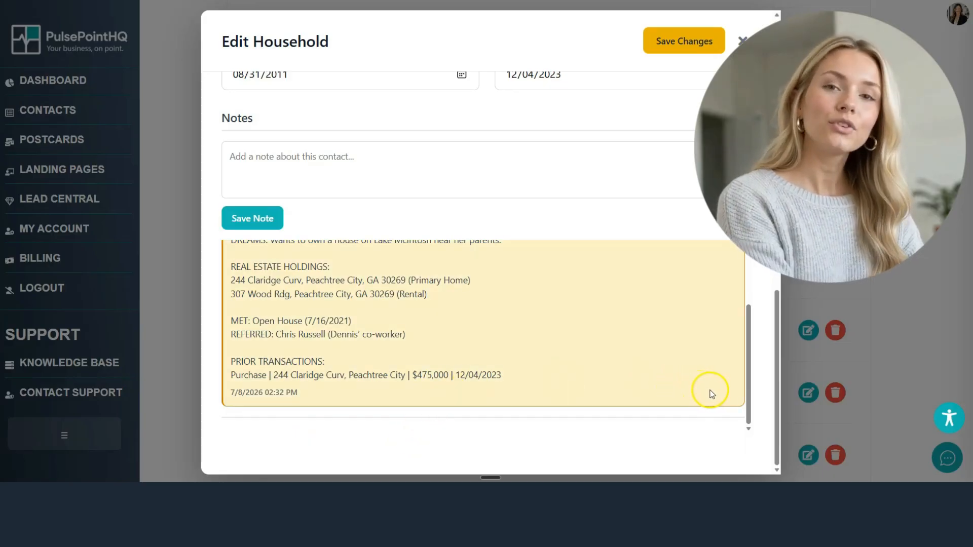
{"action": "scroll", "coordinate": [714, 393], "scroll_direction": "up", "scroll_amount": 1}
{"action": "scroll", "coordinate": [715, 392], "scroll_direction": "up", "scroll_amount": 1}
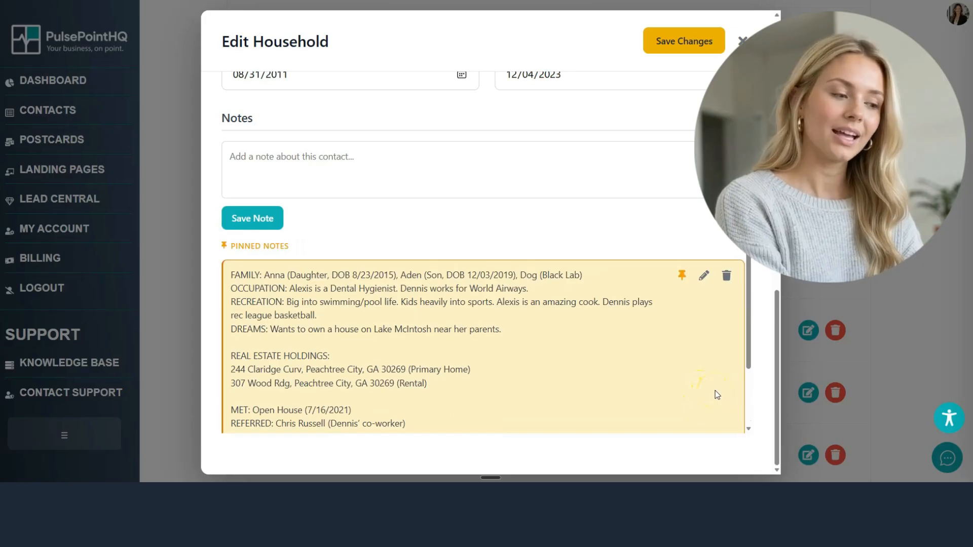